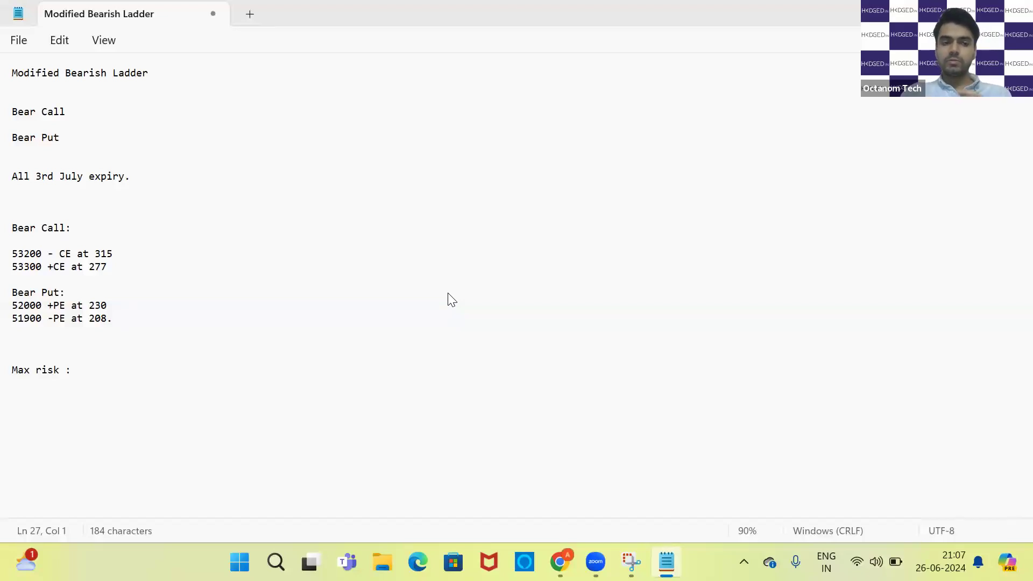
- Below the "Max risk :" heading, add the line "credit in the bear call is 38 points."
{"action": "left_click", "coordinate": [86, 370]}
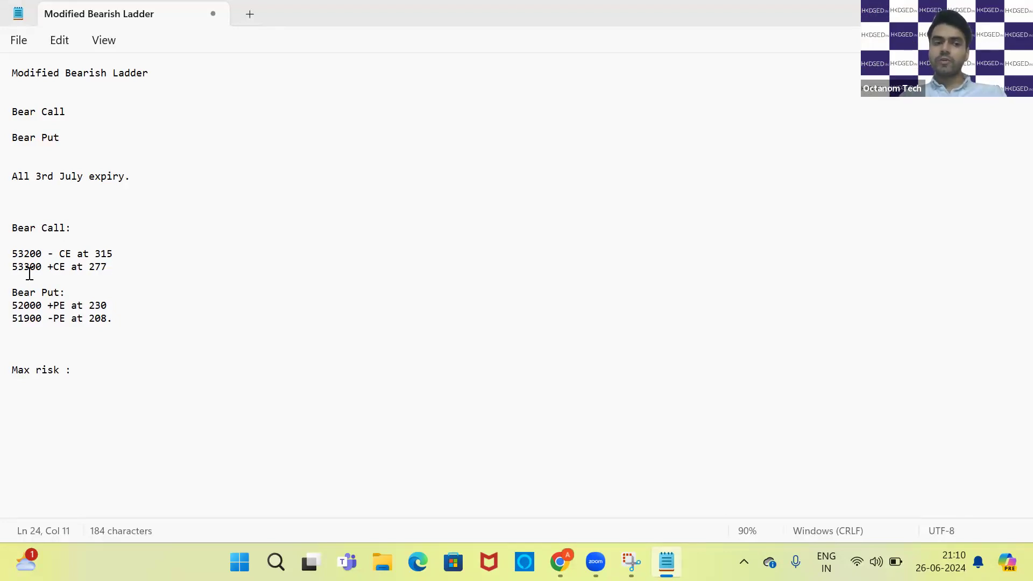
{"action": "left_click", "coordinate": [86, 374]}
{"action": "type", "text": "'"}
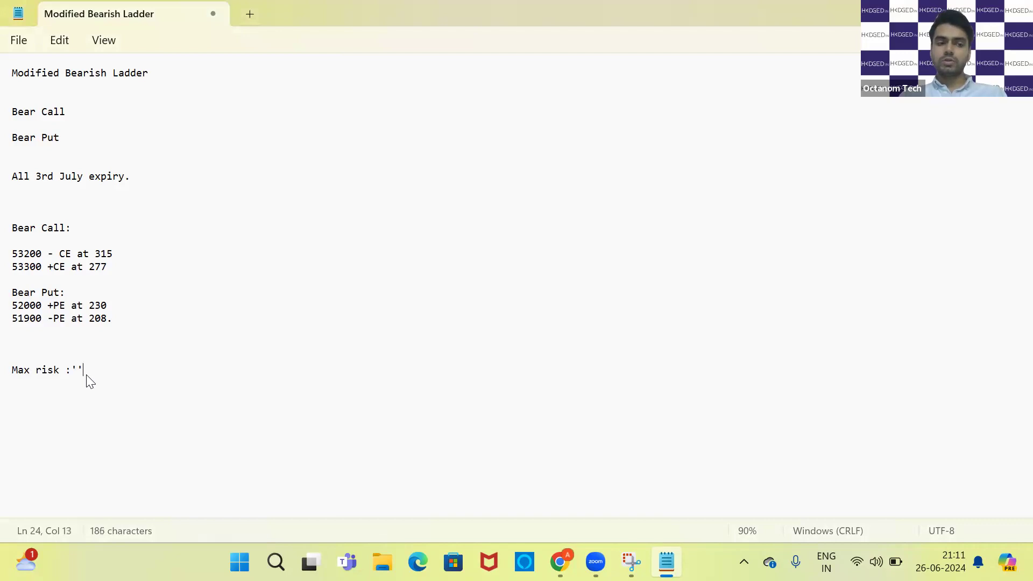
{"action": "key", "text": "BackSpace"}
{"action": "key", "text": "BackSpace"}
{"action": "key", "text": "Return"}
{"action": "key", "text": "Return"}
{"action": "type", "text": "credit in the "}
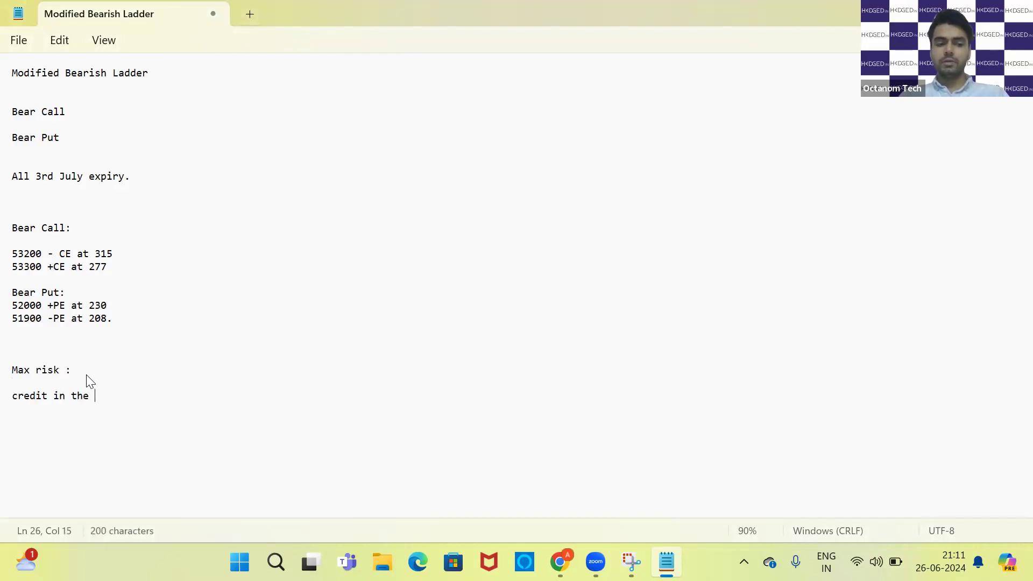
{"action": "type", "text": "bear call"}
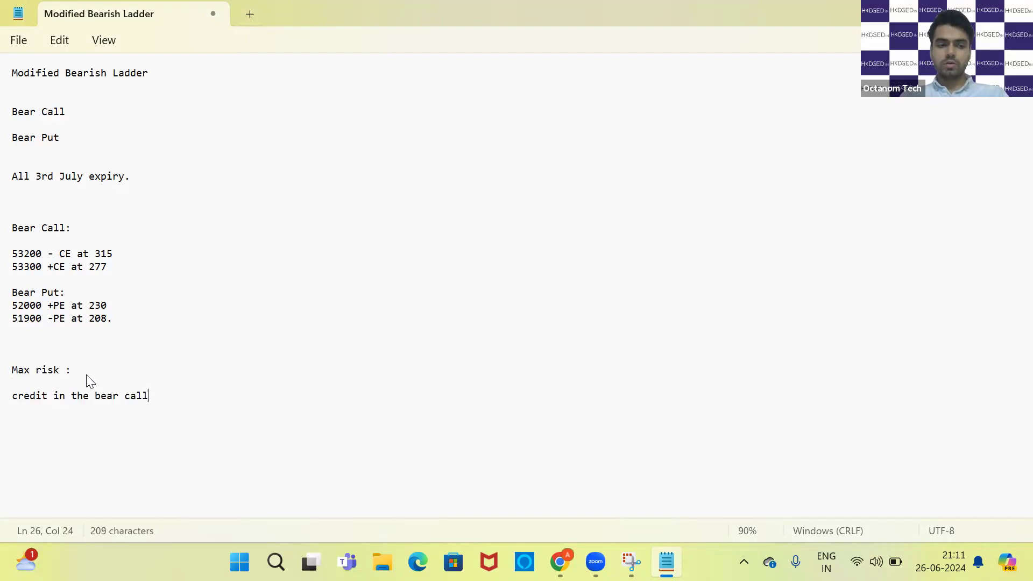
{"action": "type", "text": " is 3"}
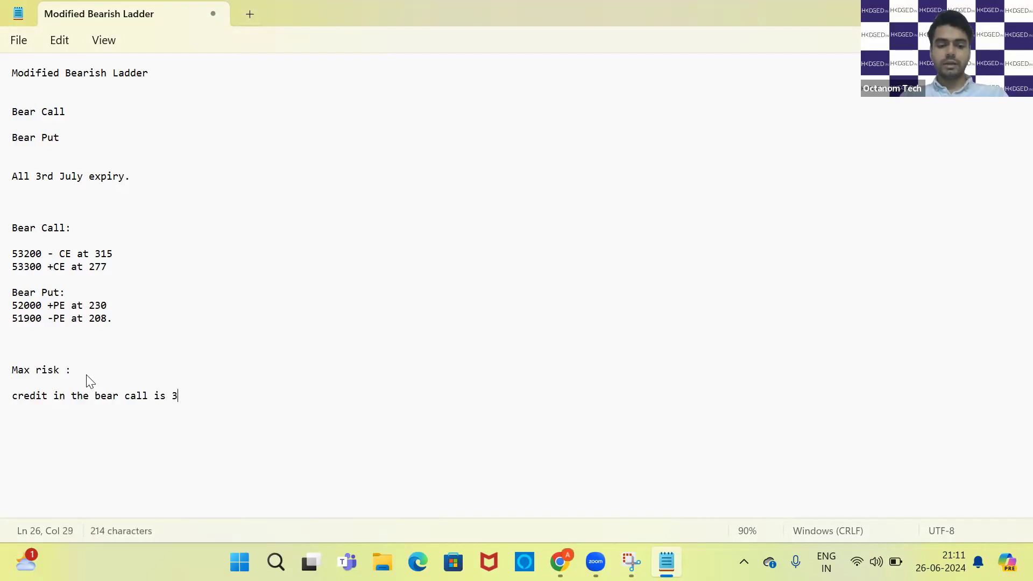
{"action": "type", "text": "8 points"}
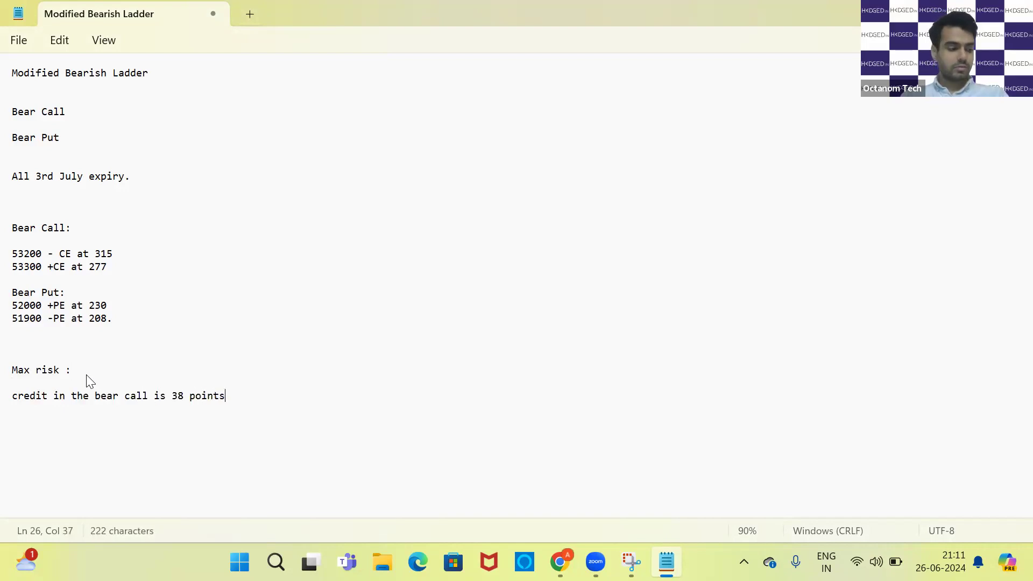
{"action": "type", "text": "."}
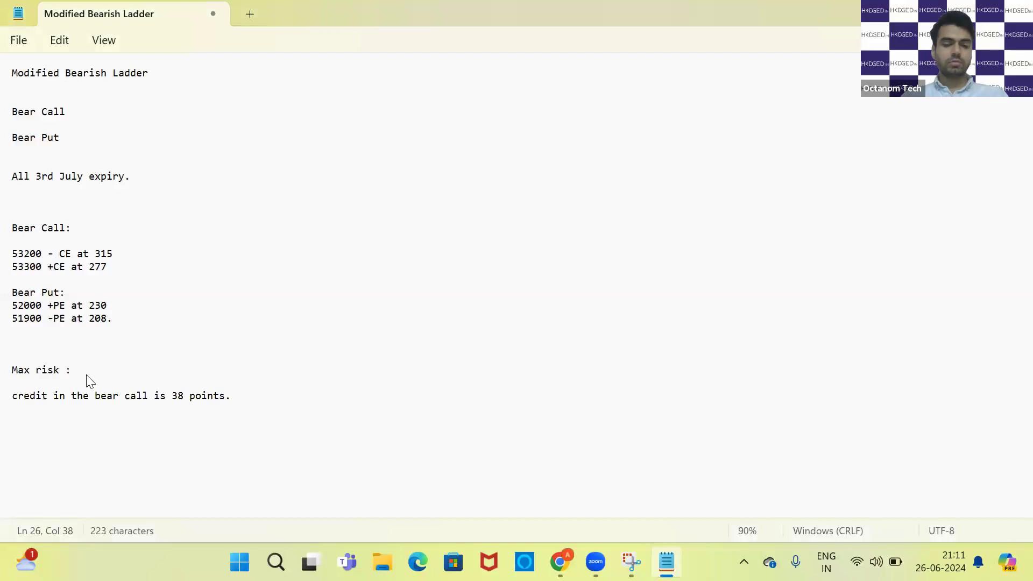
- Add the line "debit in the bear put is 22 max debit" below the bear call credit line
{"action": "key", "text": "Return"}
{"action": "key", "text": "Return"}
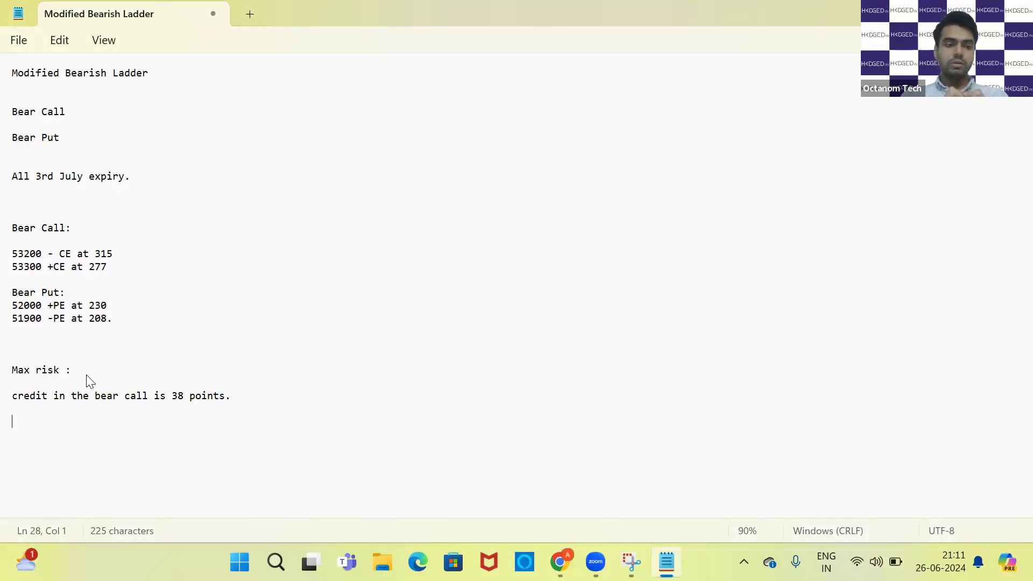
{"action": "type", "text": "debit"}
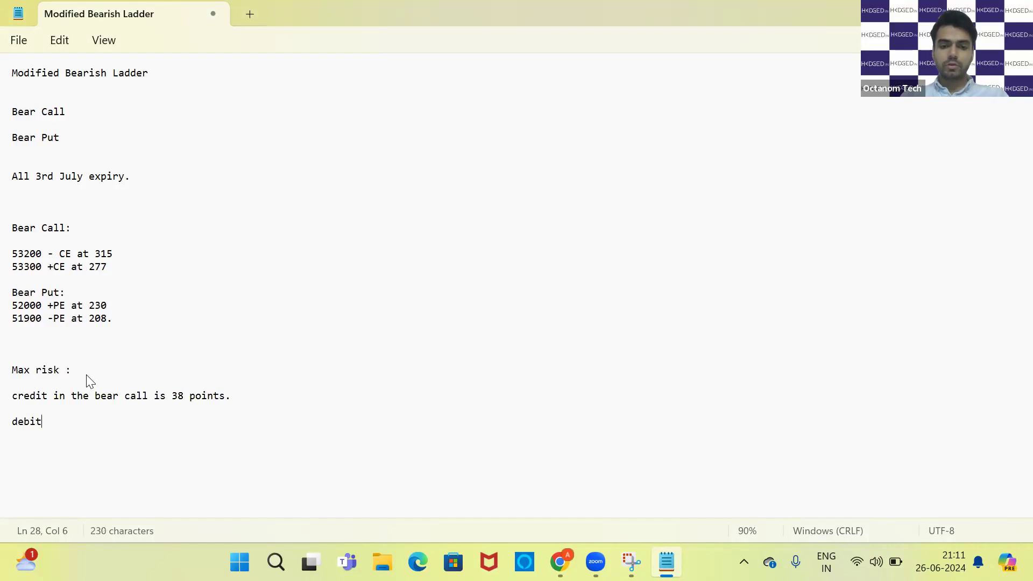
{"action": "type", "text": " in the"}
{"action": "key", "text": "BackSpace"}
{"action": "key", "text": "BackSpace"}
{"action": "type", "text": "e be"}
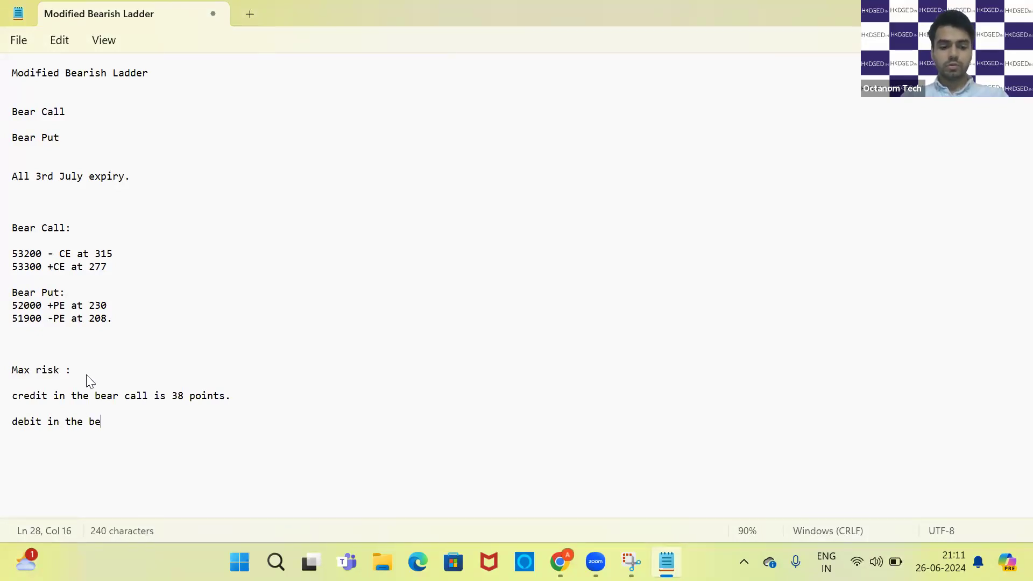
{"action": "type", "text": "ar put id"}
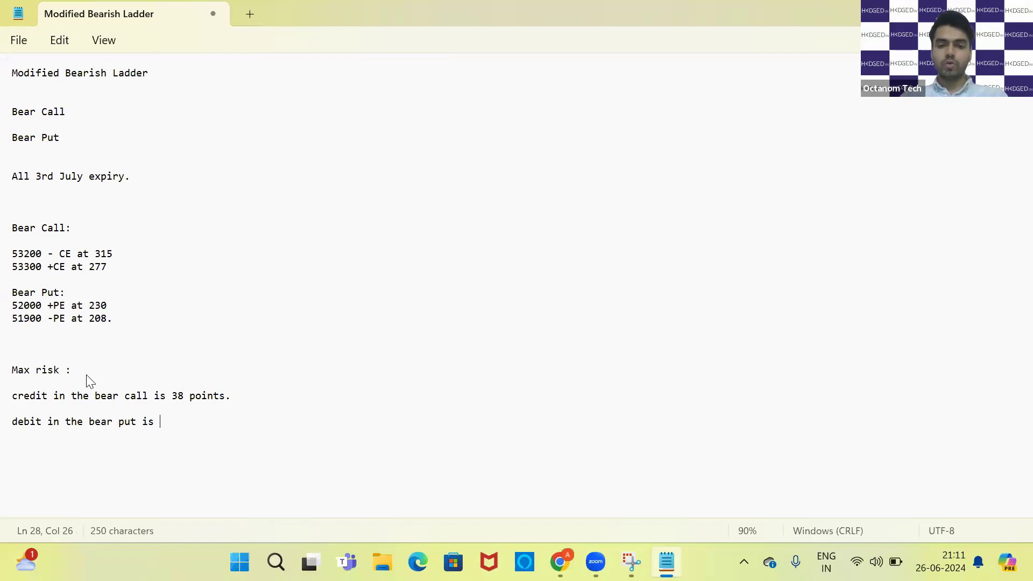
{"action": "type", "text": "22"}
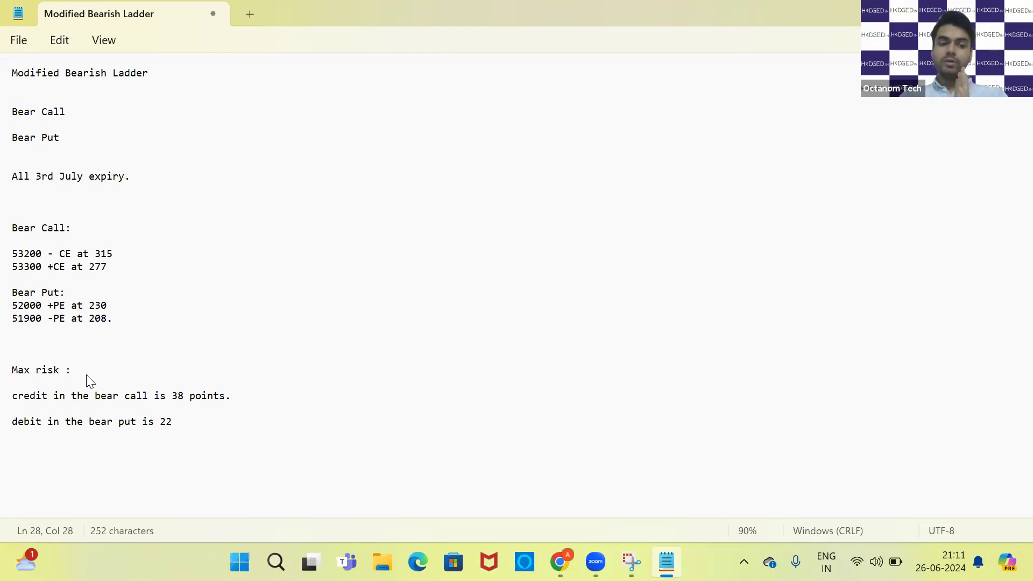
{"action": "type", "text": "max debit"}
- Add the net result line "16points is the credit." below the bear put debit line, leaving two blank lines between
{"action": "key", "text": "Return"}
{"action": "key", "text": "Return"}
{"action": "key", "text": "Return"}
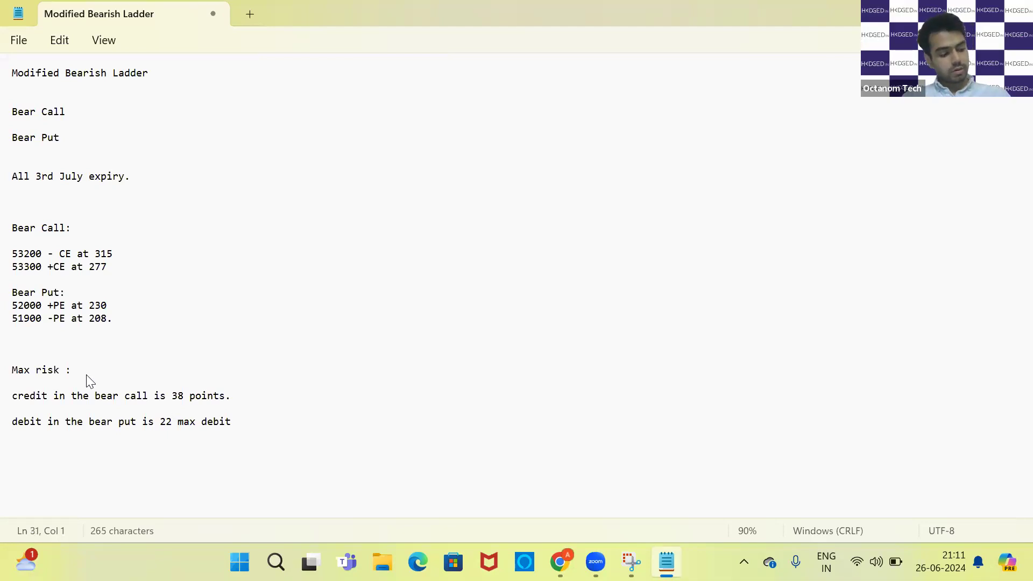
{"action": "type", "text": "16points is the debit"}
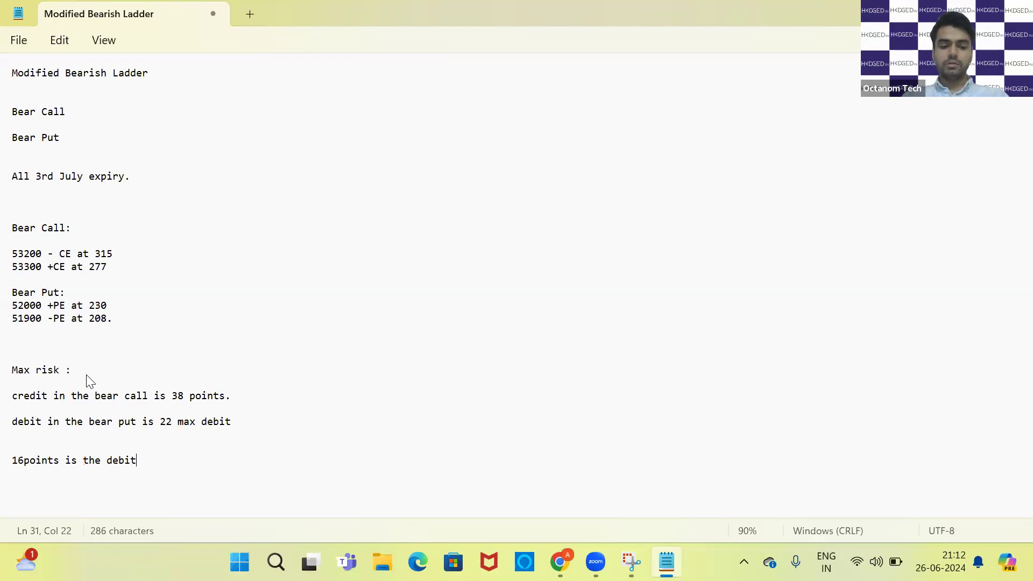
{"action": "key", "text": "BackSpace"}
{"action": "key", "text": "BackSpace"}
{"action": "key", "text": "BackSpace"}
{"action": "key", "text": "BackSpace"}
{"action": "key", "text": "BackSpace"}
{"action": "type", "text": "credit."}
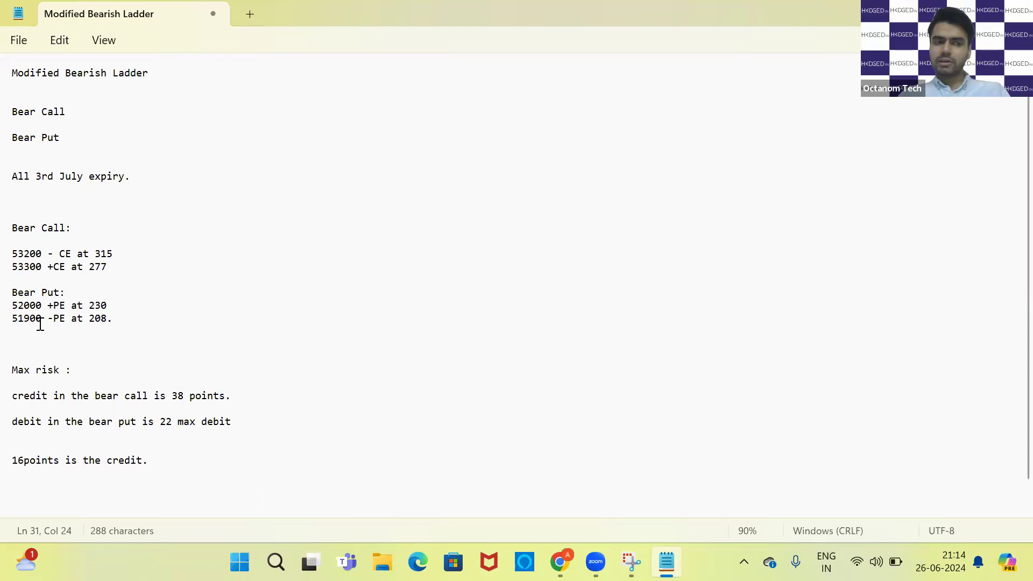
- Highlight the net credit line at the end of the note for emphasis
{"action": "left_click", "coordinate": [16, 460]}
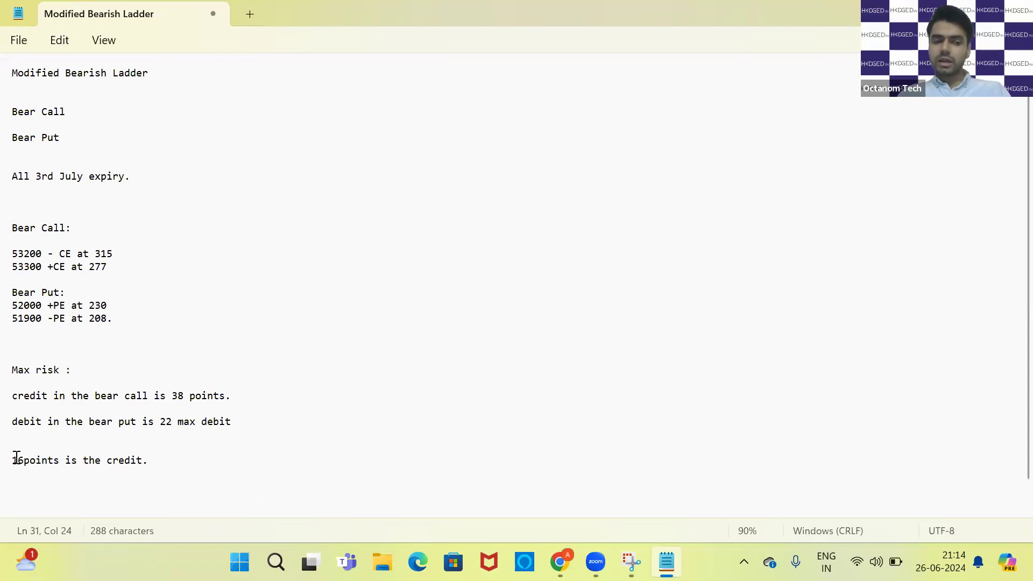
{"action": "left_click_drag", "start_coordinate": [16, 461], "coordinate": [138, 464]}
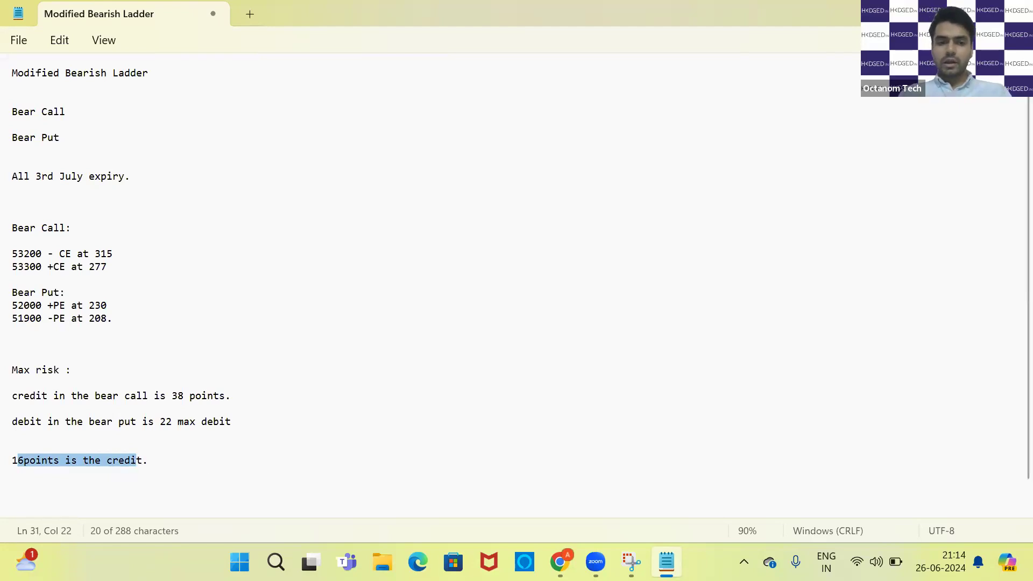
{"action": "left_click", "coordinate": [528, 457]}
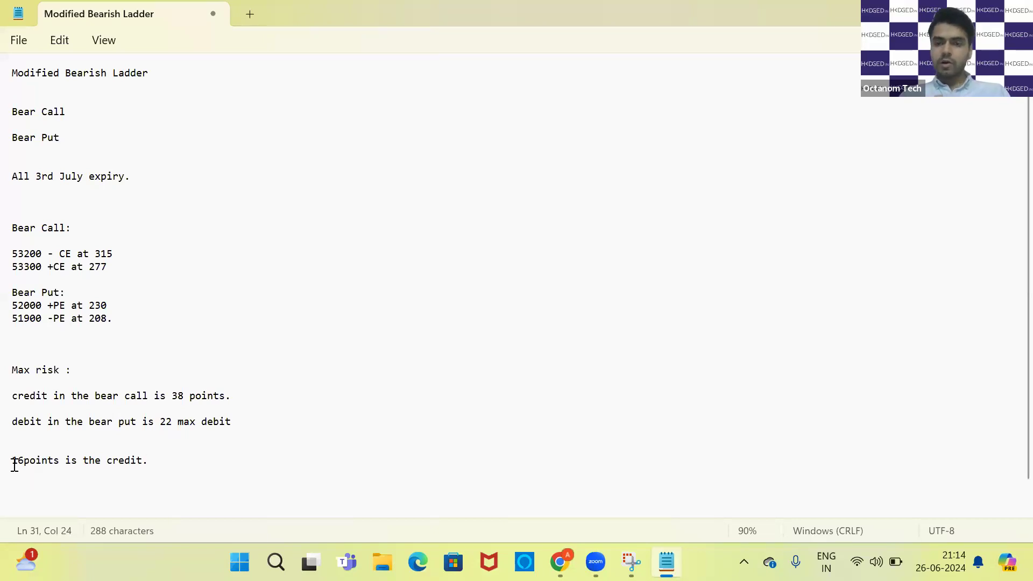
{"action": "left_click_drag", "start_coordinate": [13, 464], "coordinate": [152, 459]}
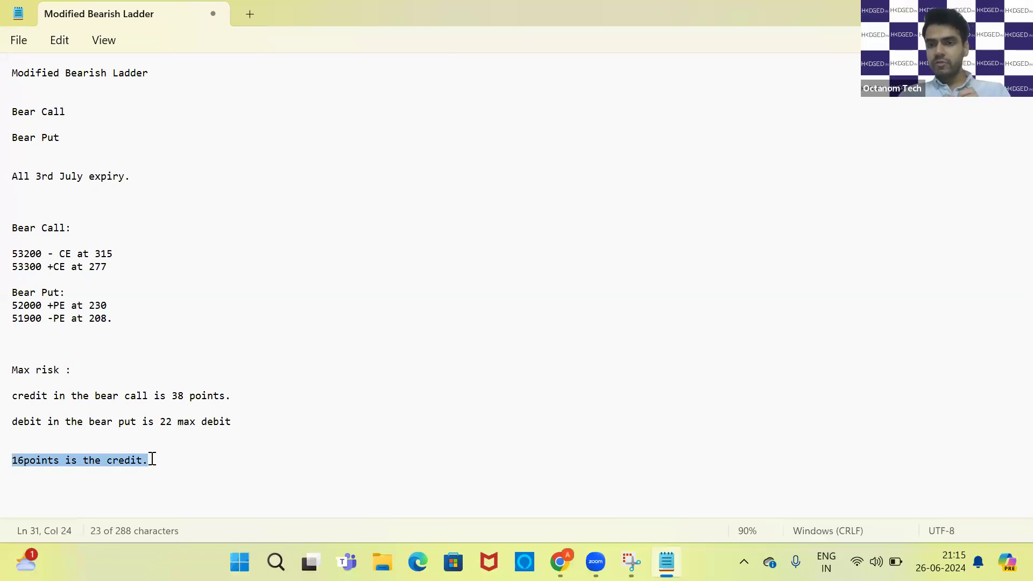
- Below the net credit line, add "max profit will be 100 + 16 points. 116points."
{"action": "left_click", "coordinate": [168, 459]}
{"action": "key", "text": "Return"}
{"action": "key", "text": "Return"}
{"action": "type", "text": "max pro"}
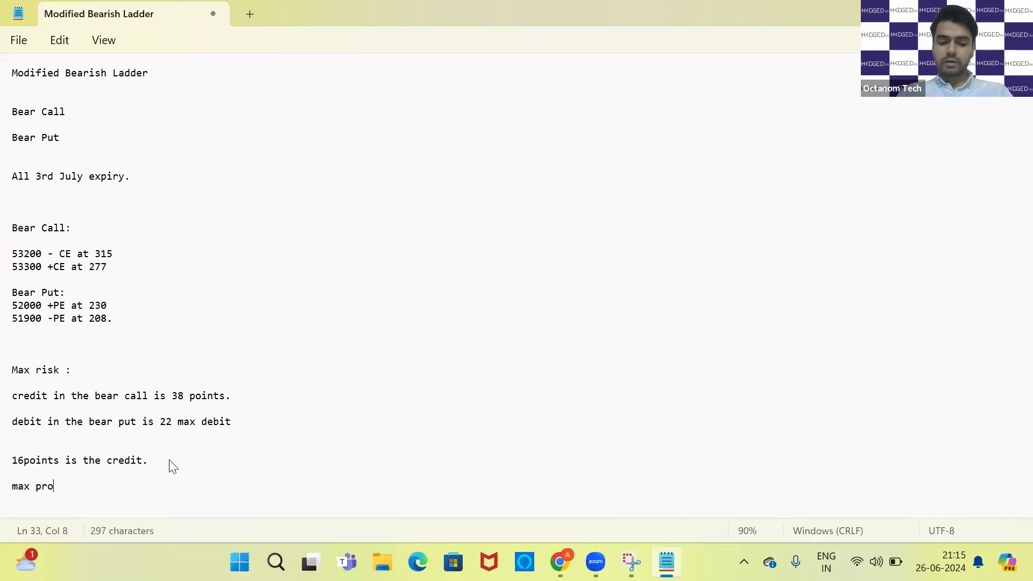
{"action": "type", "text": "fit wil"}
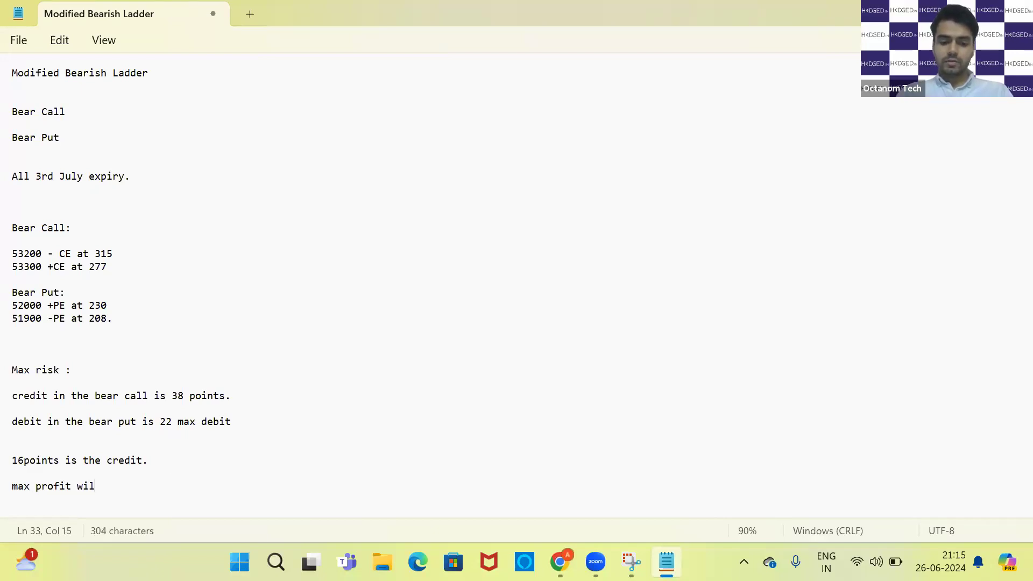
{"action": "type", "text": "l be 10"}
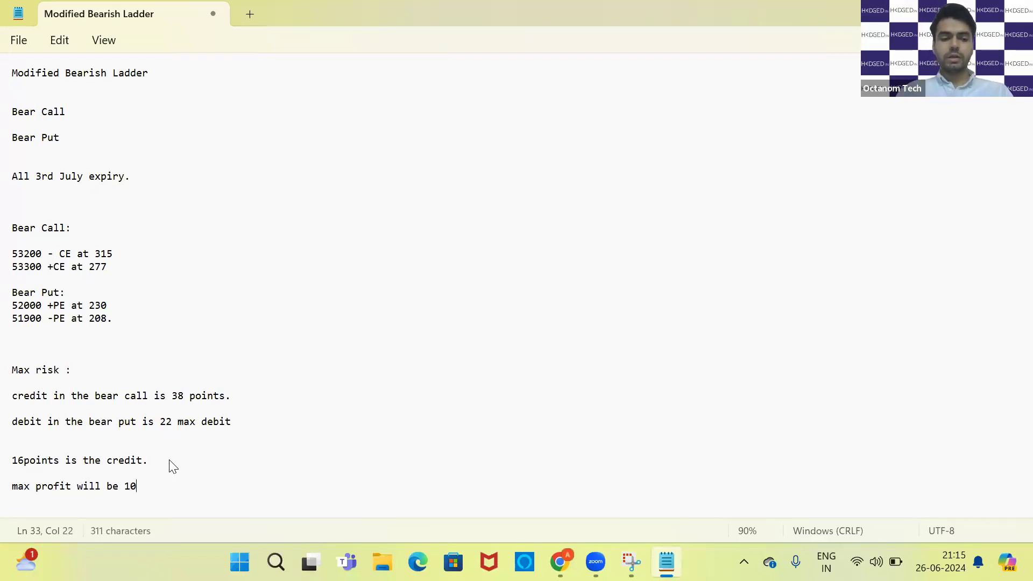
{"action": "type", "text": "0 + 16 p"}
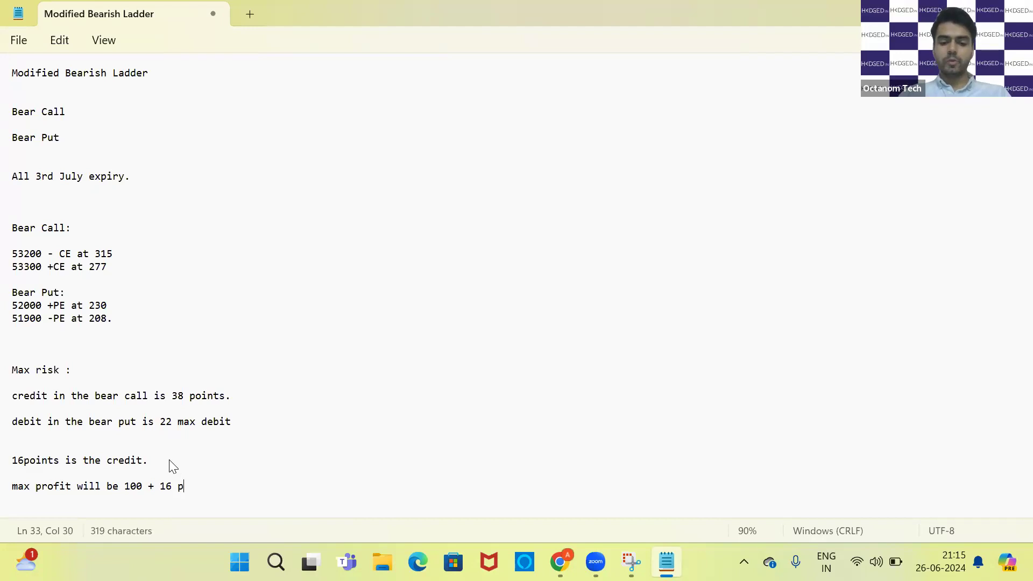
{"action": "type", "text": "oints."}
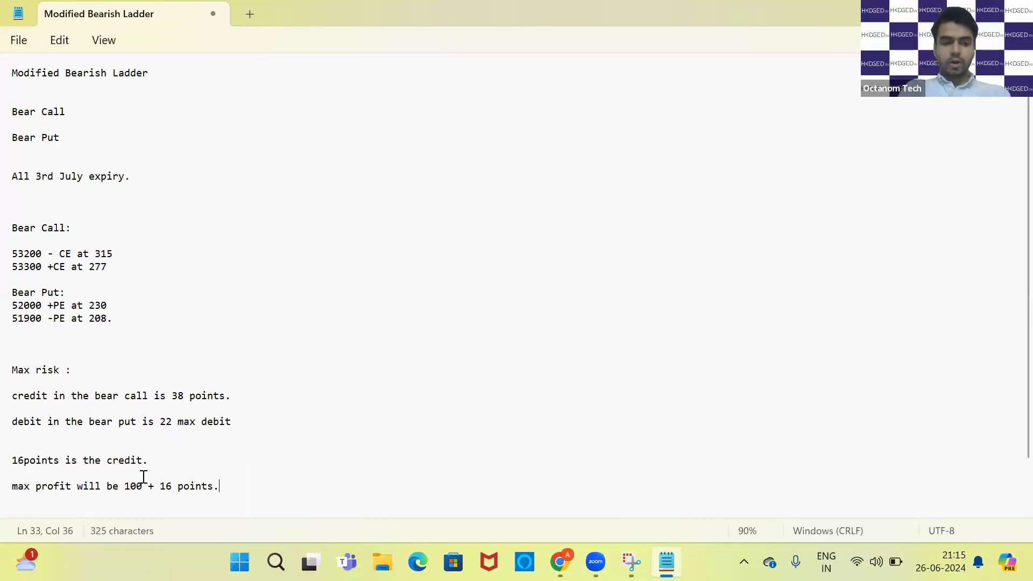
{"action": "type", "text": "116poi"}
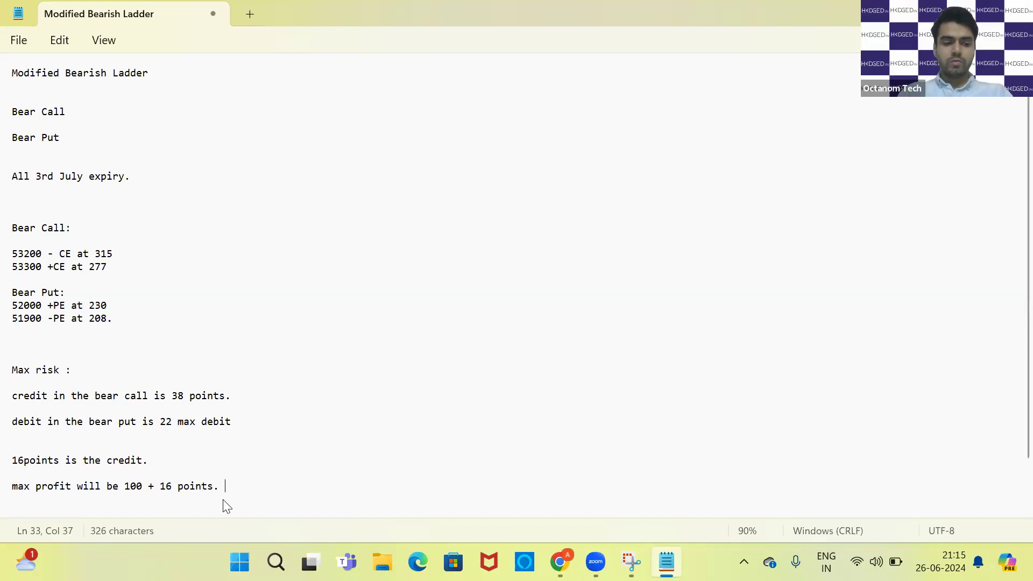
{"action": "type", "text": "nts."}
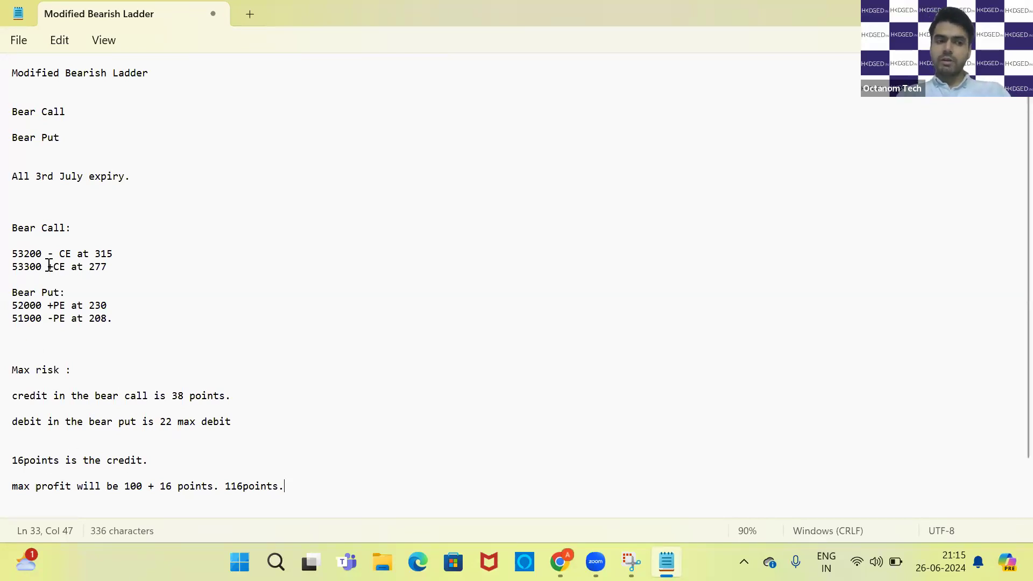
- Add the line "max loss 100-16 = 84 points." below the max profit line, separated by two blank lines
{"action": "key", "text": "Return"}
{"action": "key", "text": "Return"}
{"action": "key", "text": "Return"}
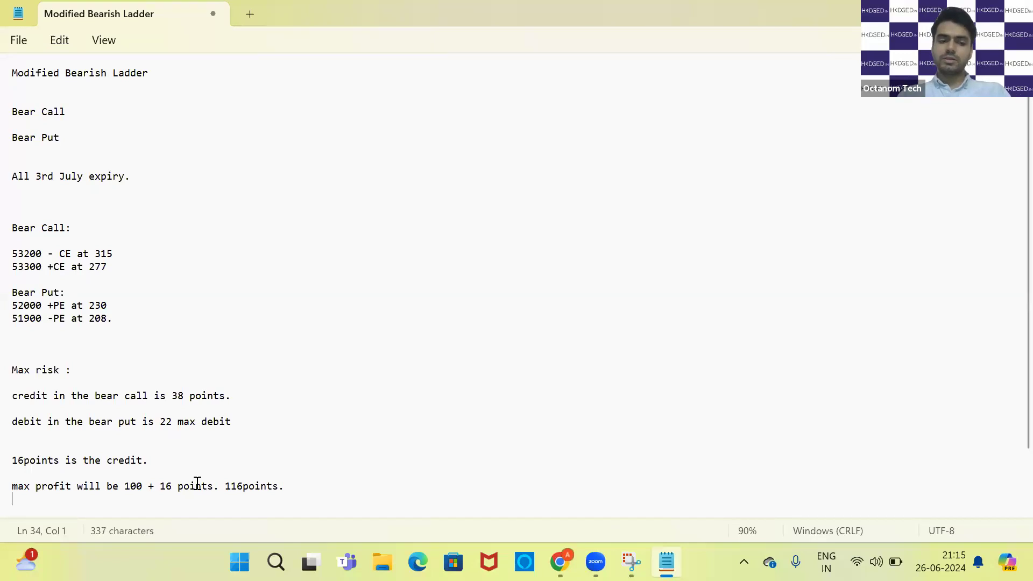
{"action": "type", "text": "max"}
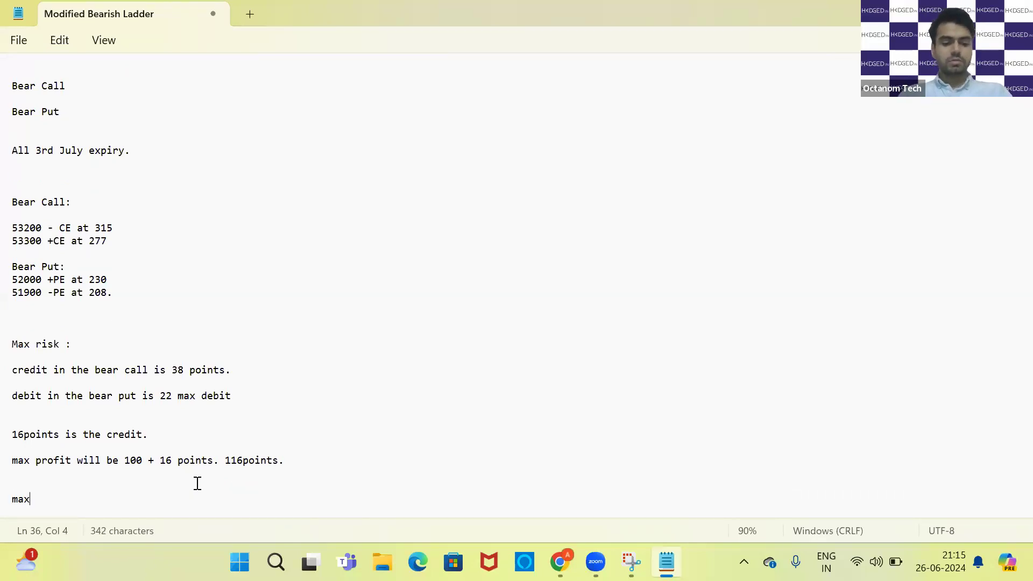
{"action": "type", "text": " loss 1"}
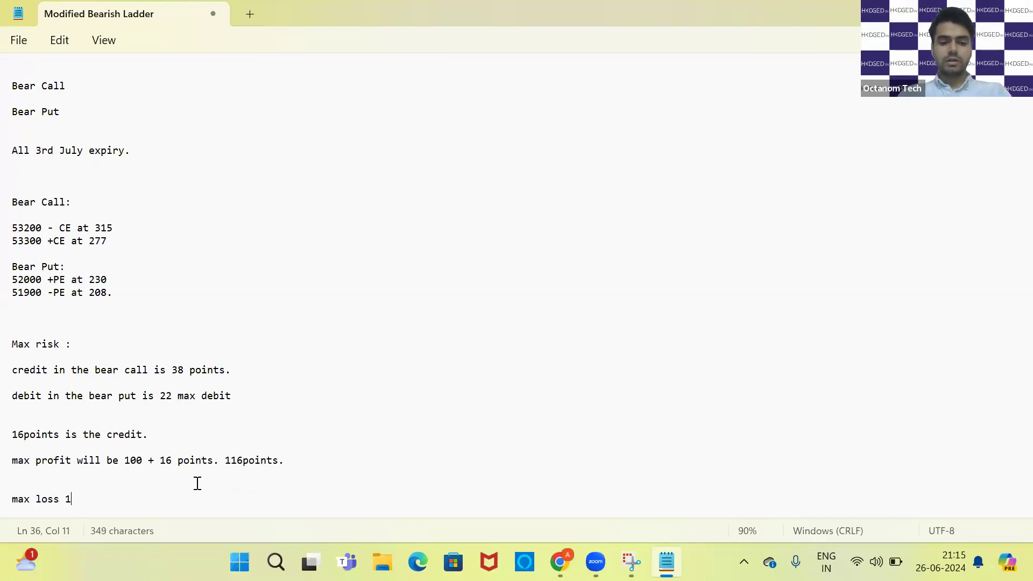
{"action": "type", "text": "00-16"}
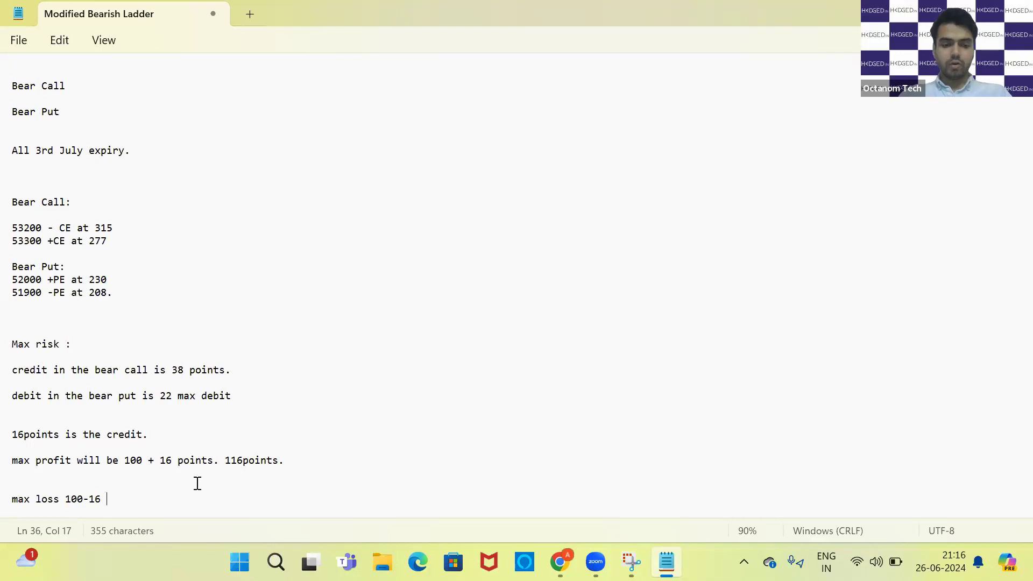
{"action": "type", "text": "= 84 "}
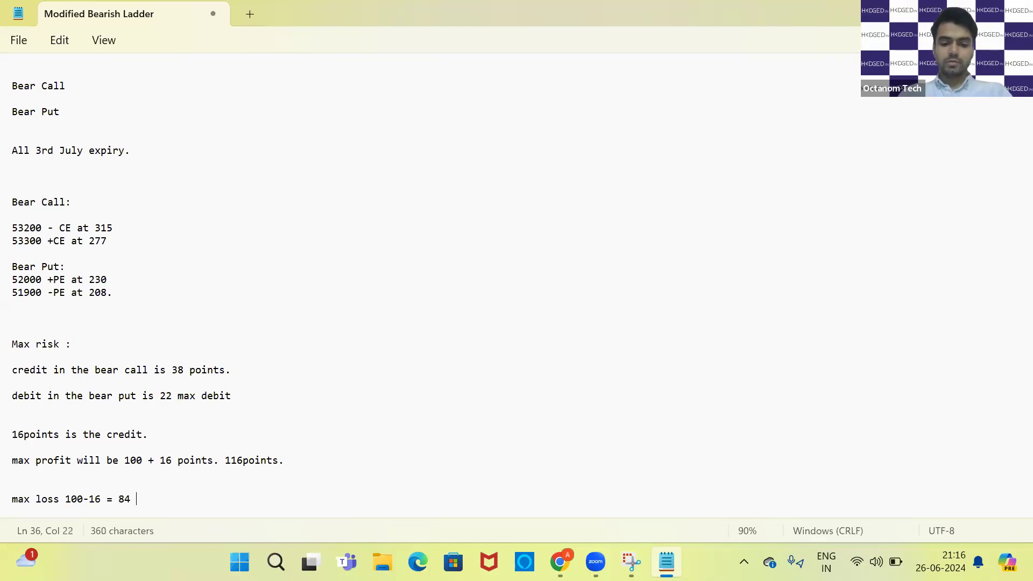
{"action": "type", "text": "points."}
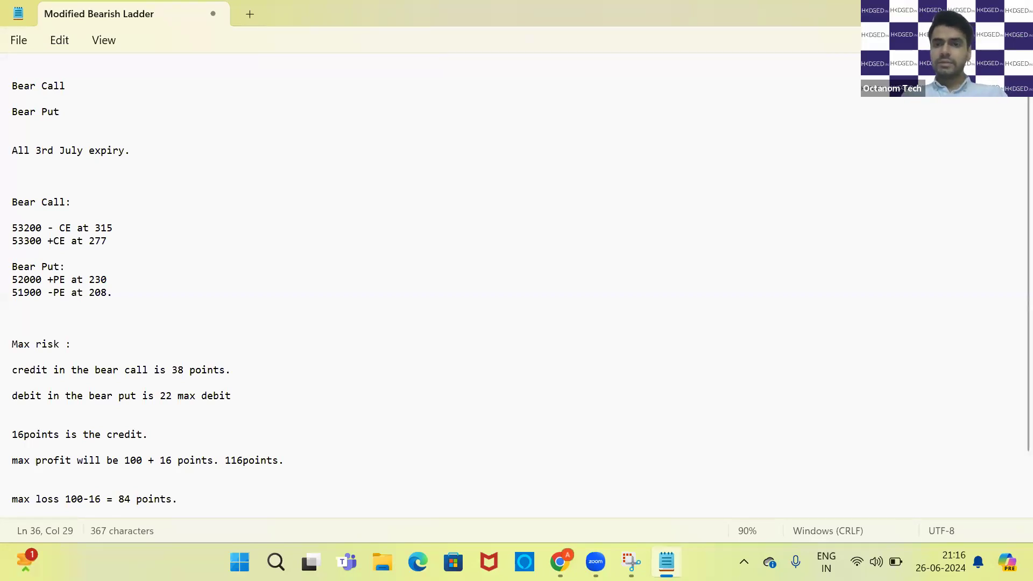
- Switch to the Hedged inbox in the browser, dismiss the enlarged trade card and view the Nifty Bank Modified Bearish Ladder trade's full details
{"action": "key", "text": "alt+Tab"}
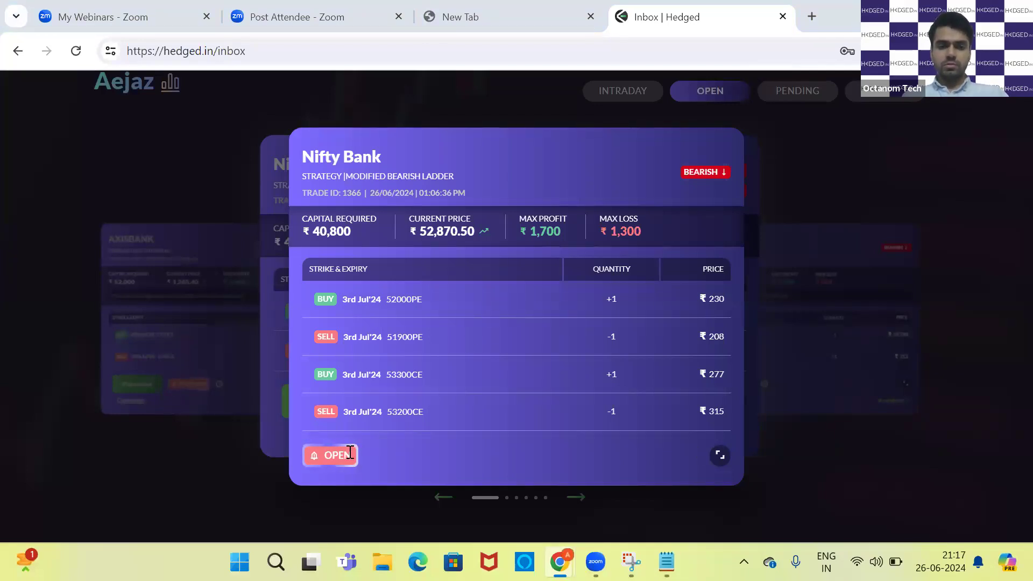
{"action": "left_click", "coordinate": [783, 204]}
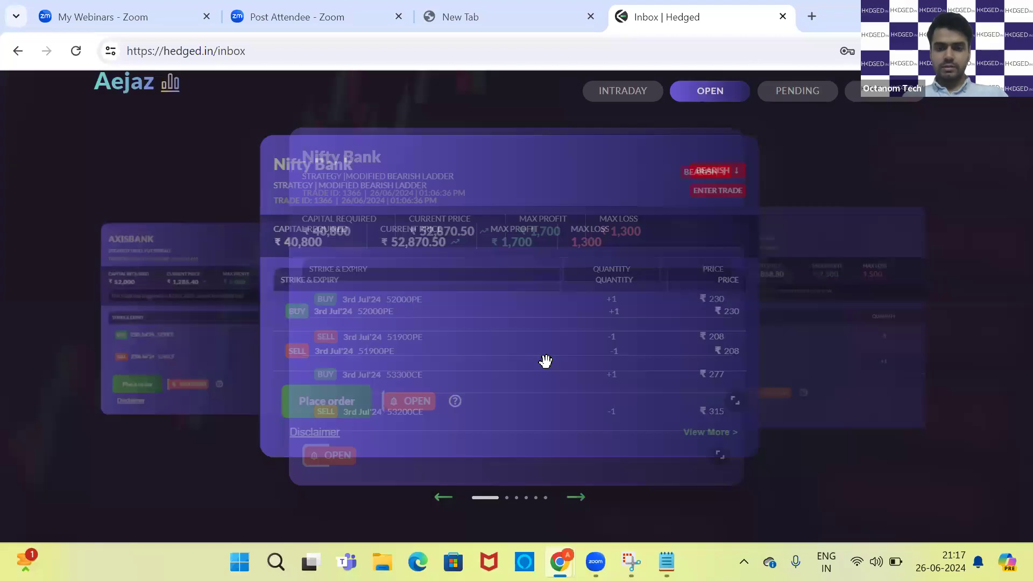
{"action": "left_click", "coordinate": [700, 433]}
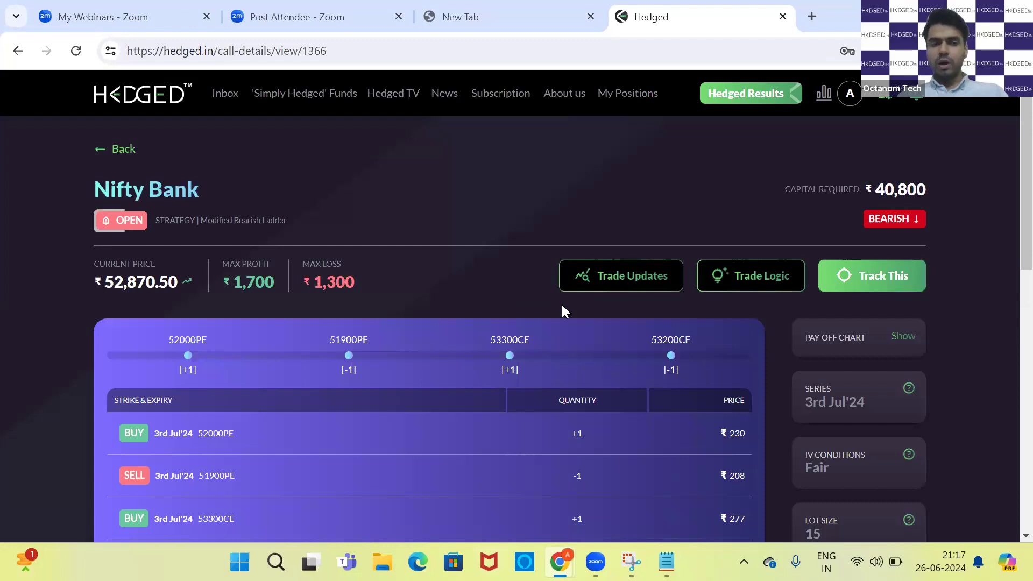
- Close the Nifty Bank trade's pay-off chart after viewing it and turn on tracking of the trade's updates via push notifications
{"action": "scroll", "coordinate": [562, 305], "scroll_direction": "down", "scroll_amount": 2}
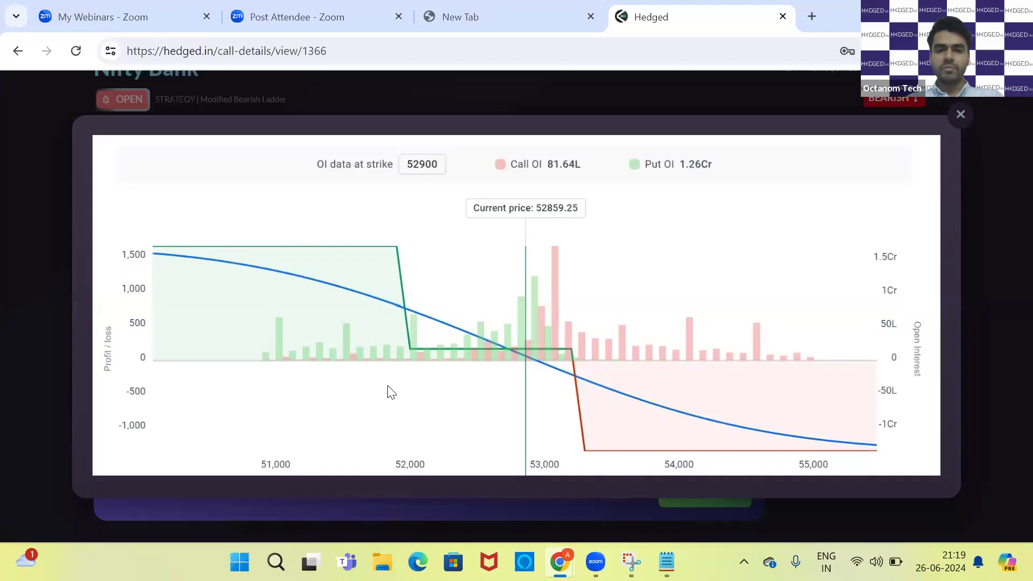
{"action": "left_click", "coordinate": [960, 114]}
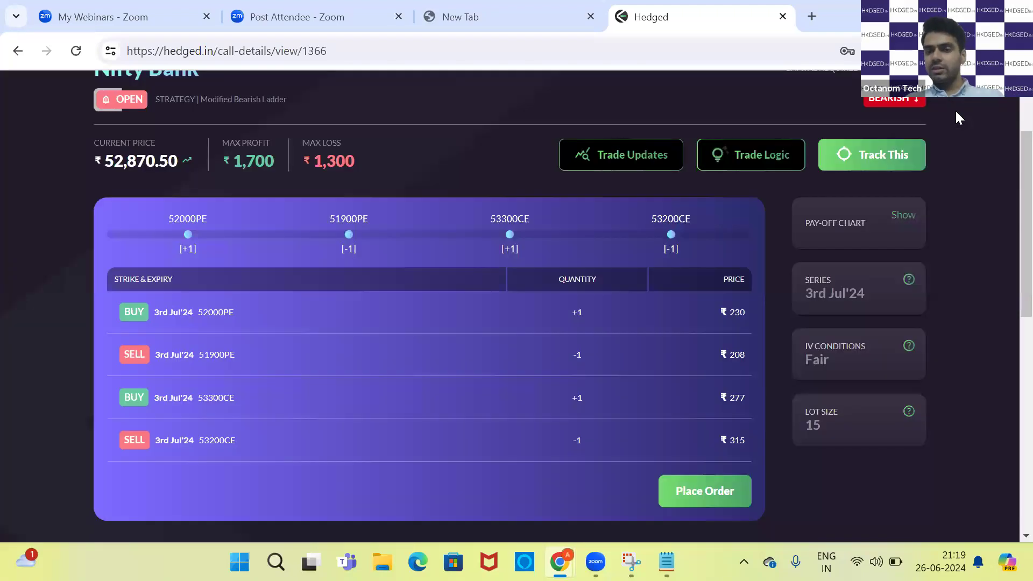
{"action": "left_click", "coordinate": [885, 152]}
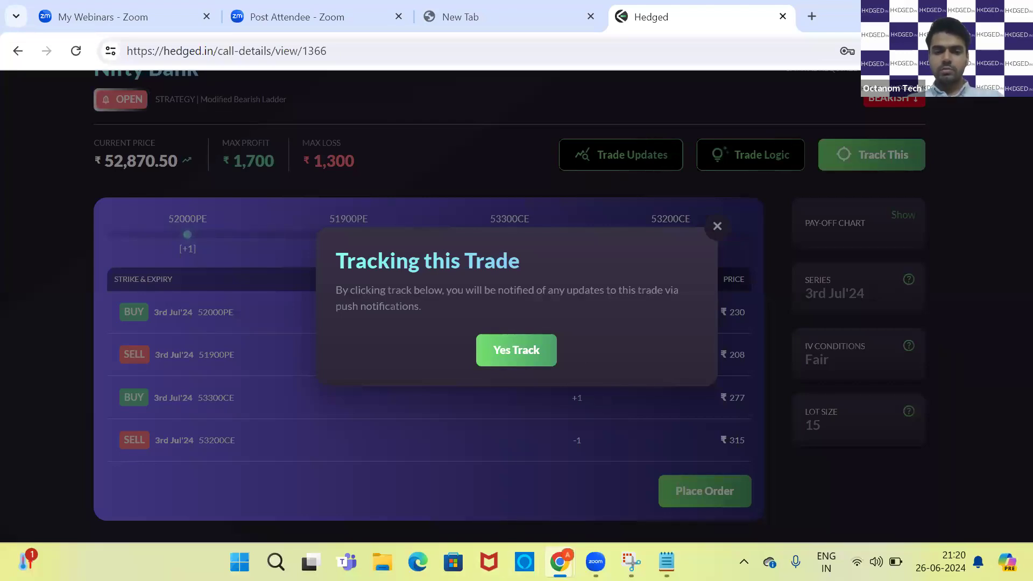
{"action": "left_click", "coordinate": [497, 337]}
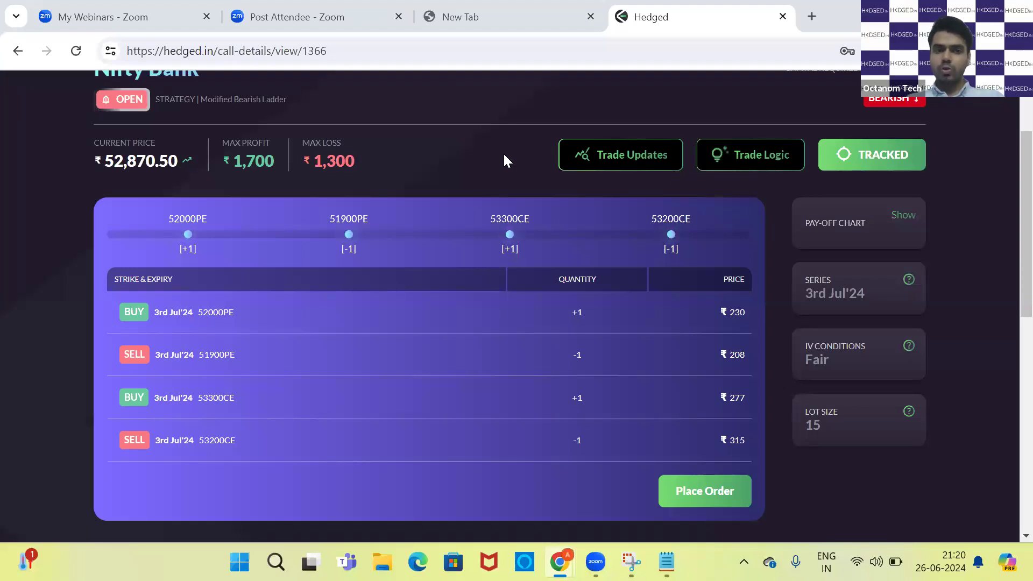
- Return to the inbox and view the open 2HR Trader card for the Nifty cross calendar spread
{"action": "scroll", "coordinate": [503, 160], "scroll_direction": "up", "scroll_amount": 2}
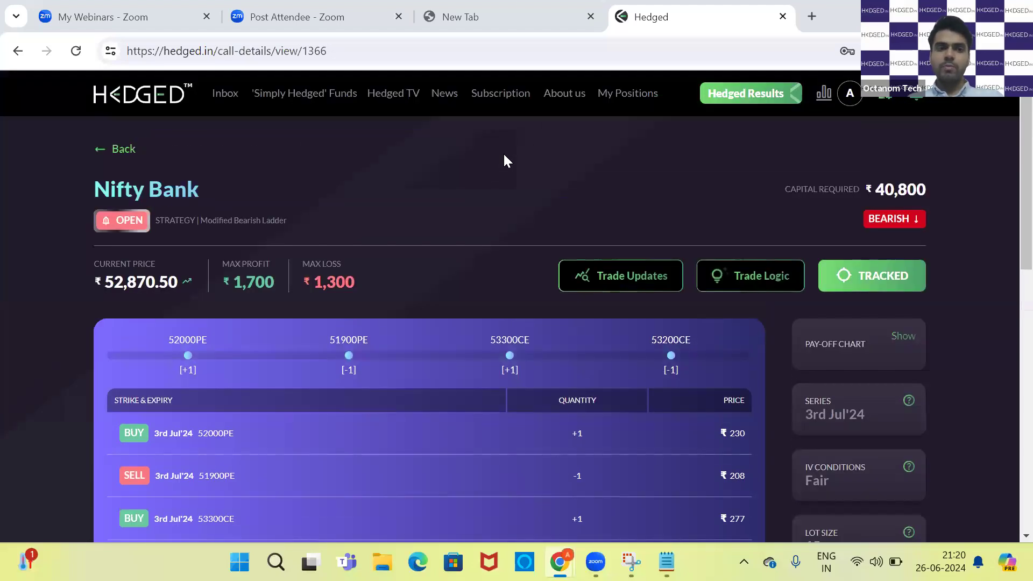
{"action": "left_click", "coordinate": [112, 149]}
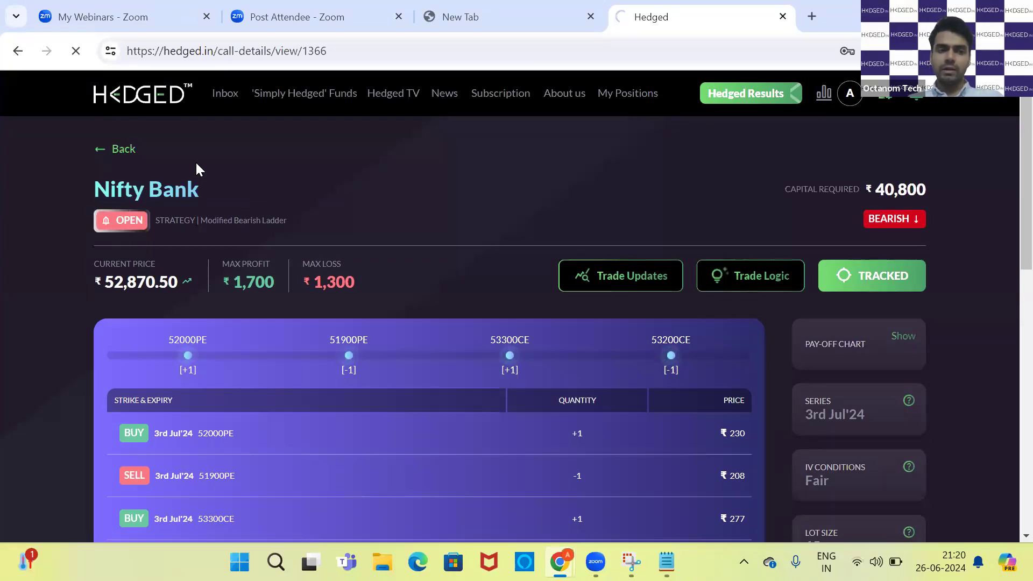
{"action": "left_click", "coordinate": [119, 151]}
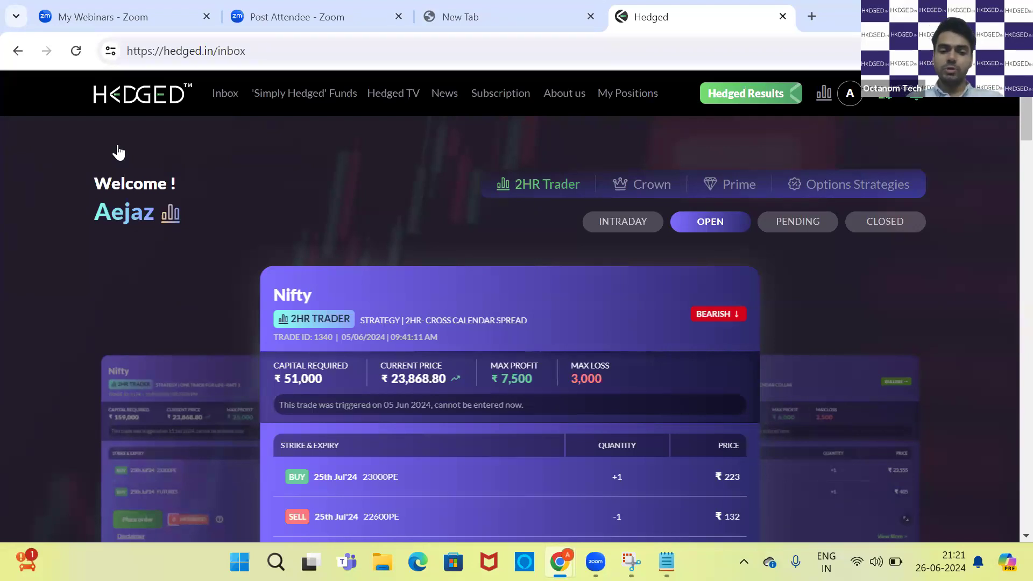
{"action": "scroll", "coordinate": [358, 297], "scroll_direction": "down", "scroll_amount": 3}
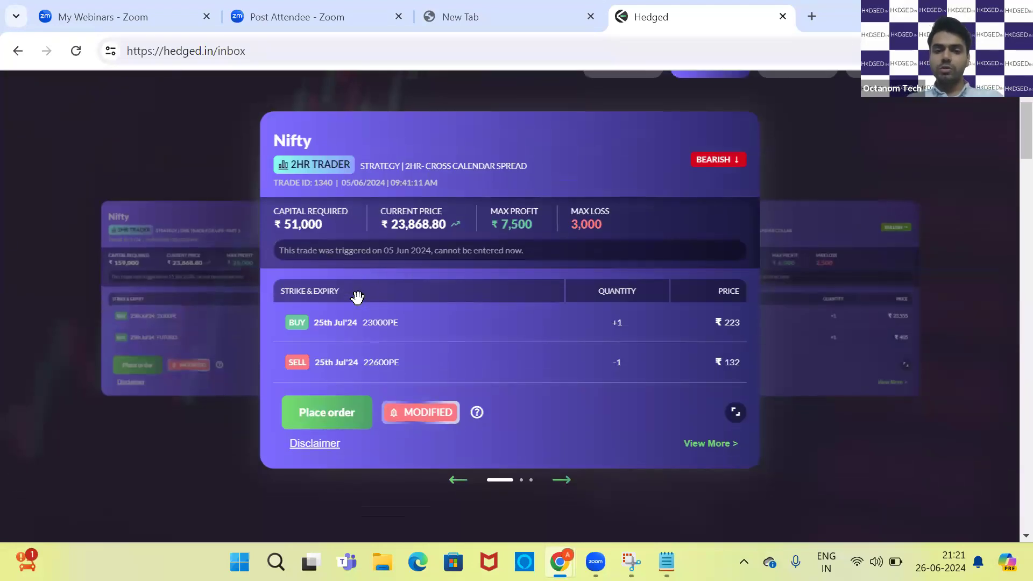
{"action": "scroll", "coordinate": [357, 296], "scroll_direction": "up", "scroll_amount": 1}
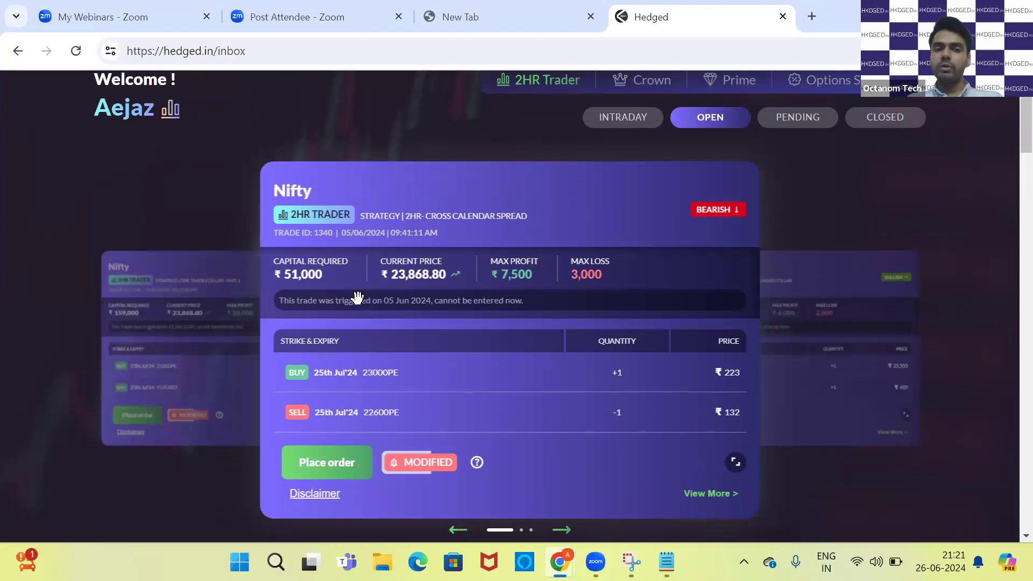